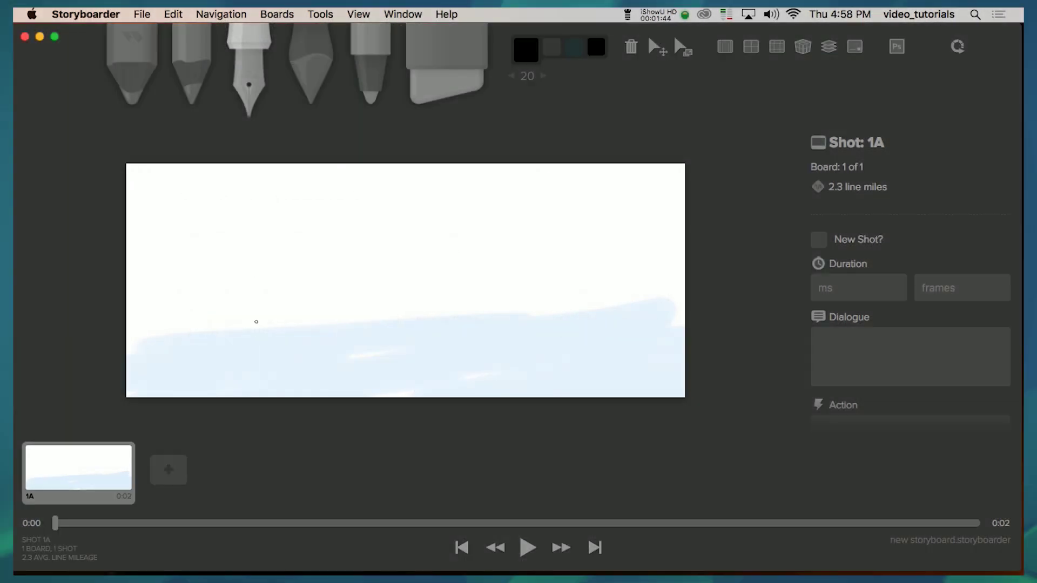
Paint a thick black hand shape rising from the bottom edge of board 1A.
key("]")
left_click_drag(218, 400, 217, 342)
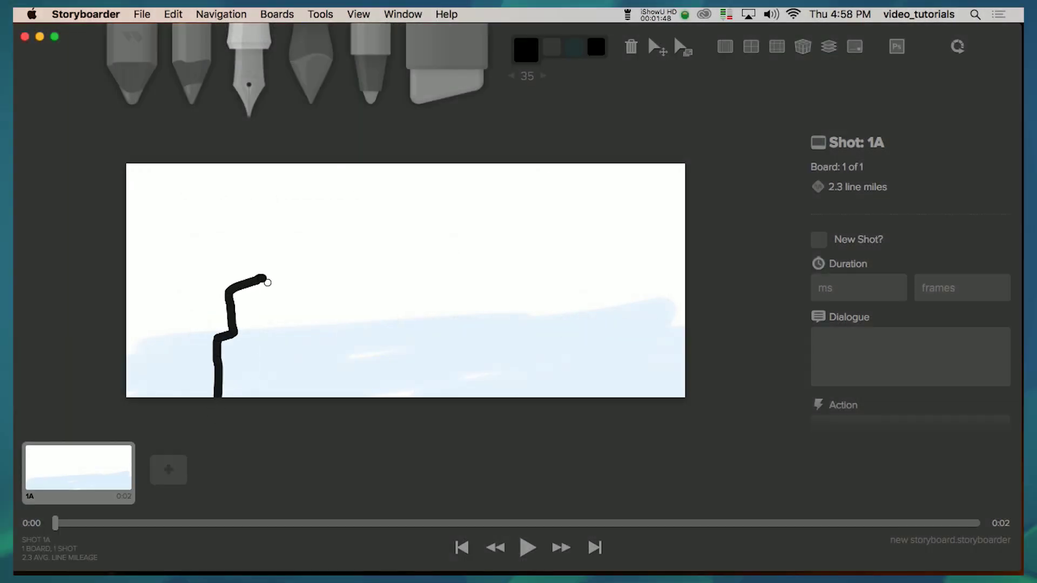
left_click_drag(268, 282, 294, 329)
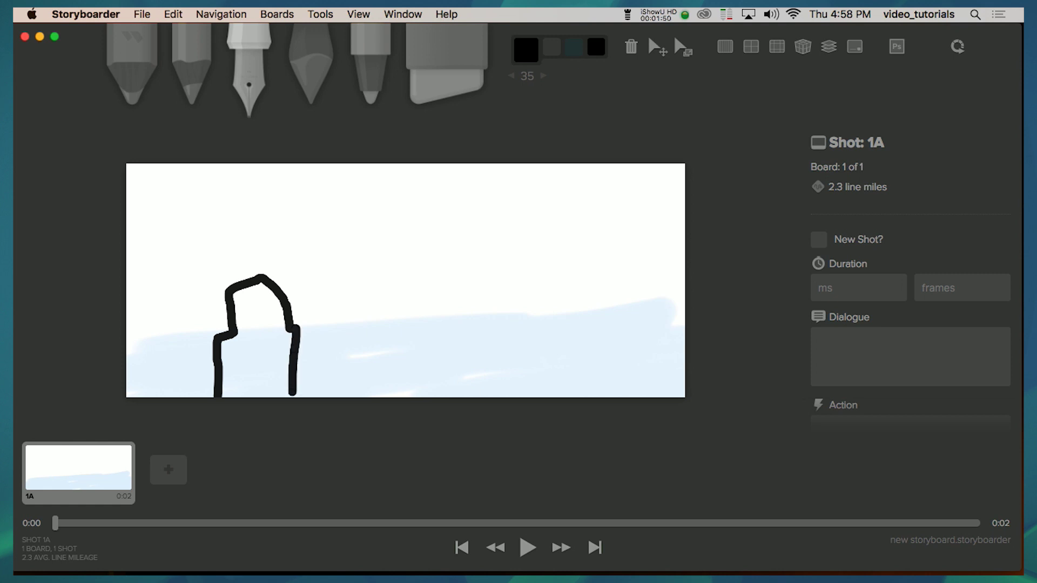
key("]")
key("]")
key("]")
key("]")
left_click_drag(273, 316, 258, 294)
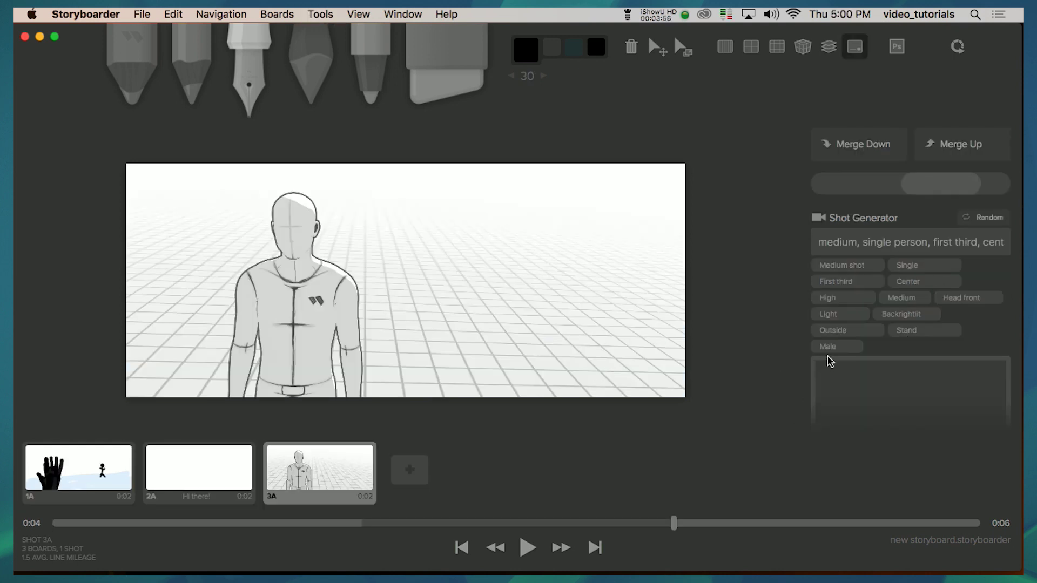
Switch the generated figure to a female model and apply the shot to the board.
left_click(827, 348)
left_click(837, 357)
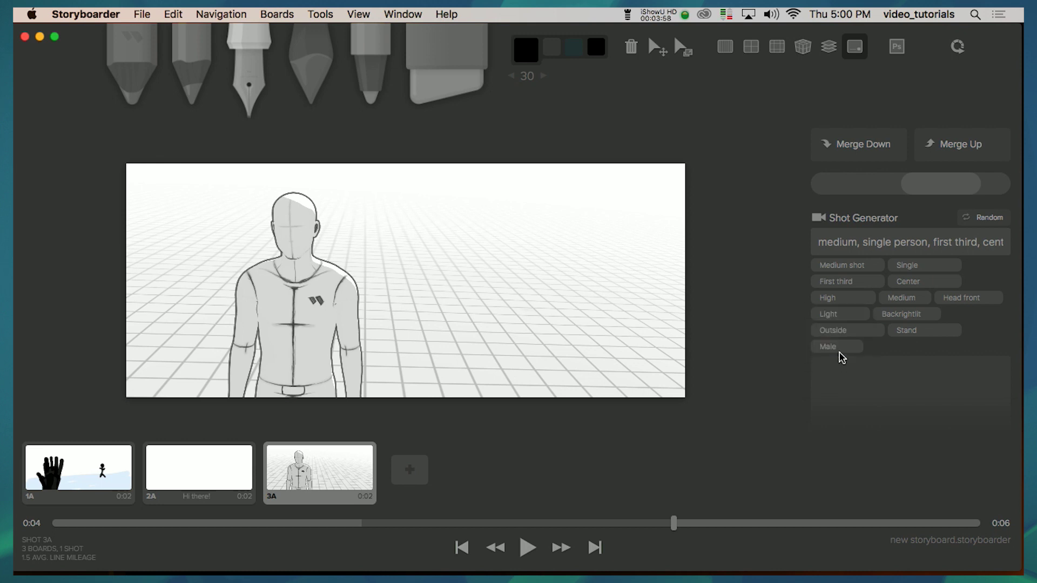
left_click(819, 350)
left_click(824, 322)
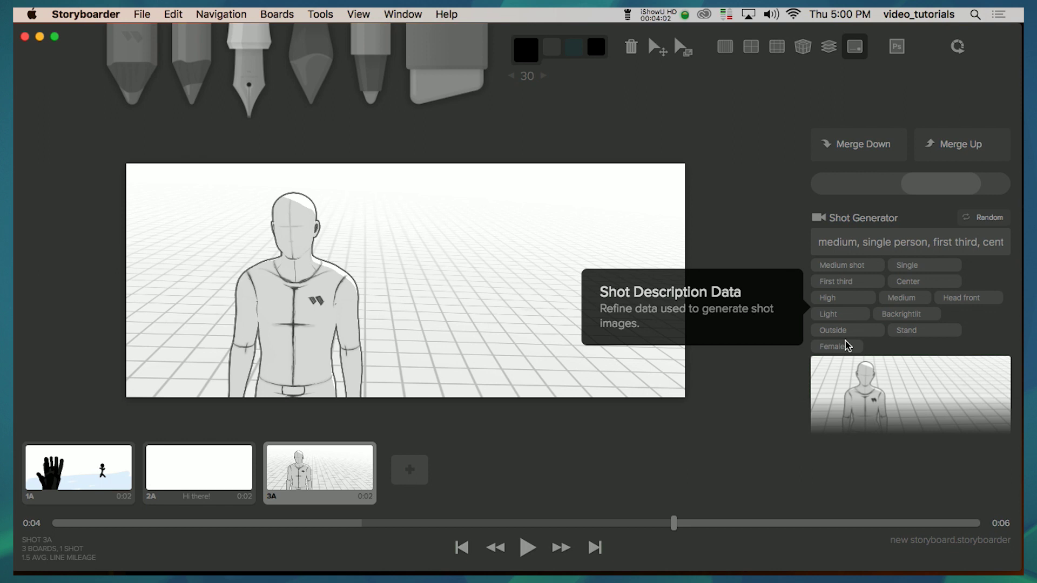
left_click(888, 407)
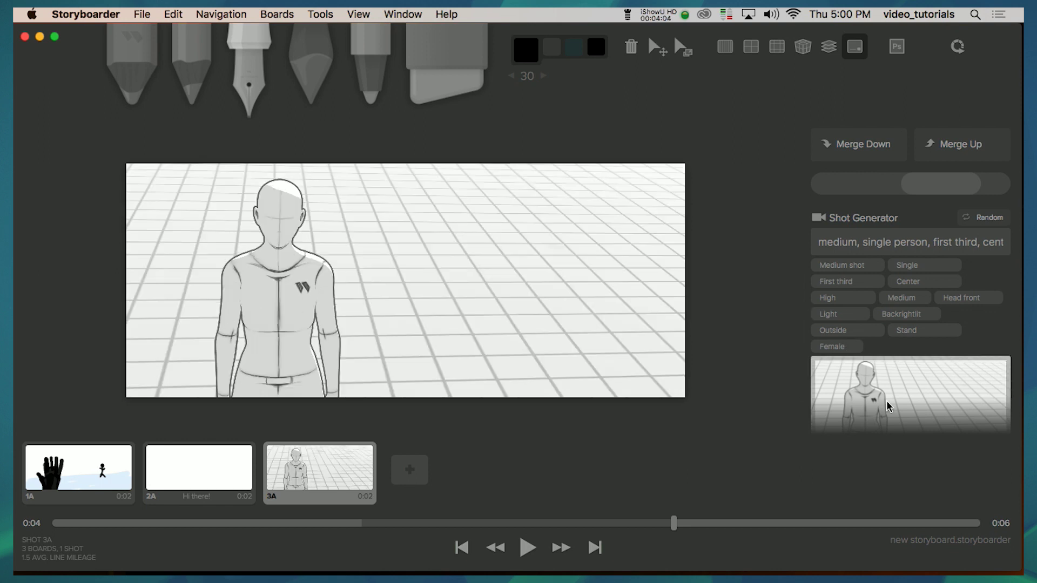
Generate an eye-level, single-person close-up, subject in first third, centered angle, for board 2A.
left_click(838, 303)
left_click(850, 306)
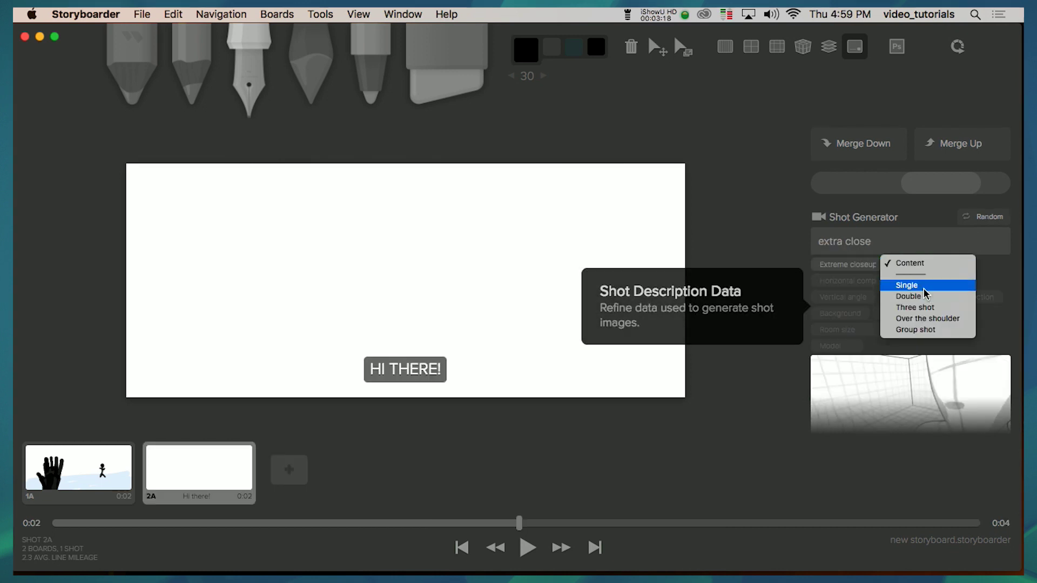
left_click(924, 290)
left_click(836, 282)
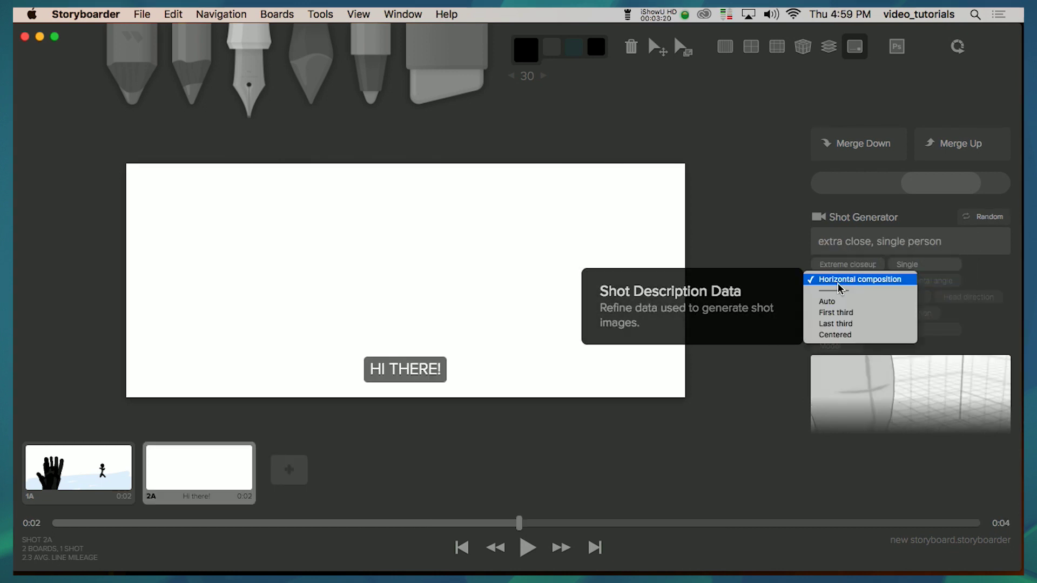
left_click(850, 298)
left_click(853, 286)
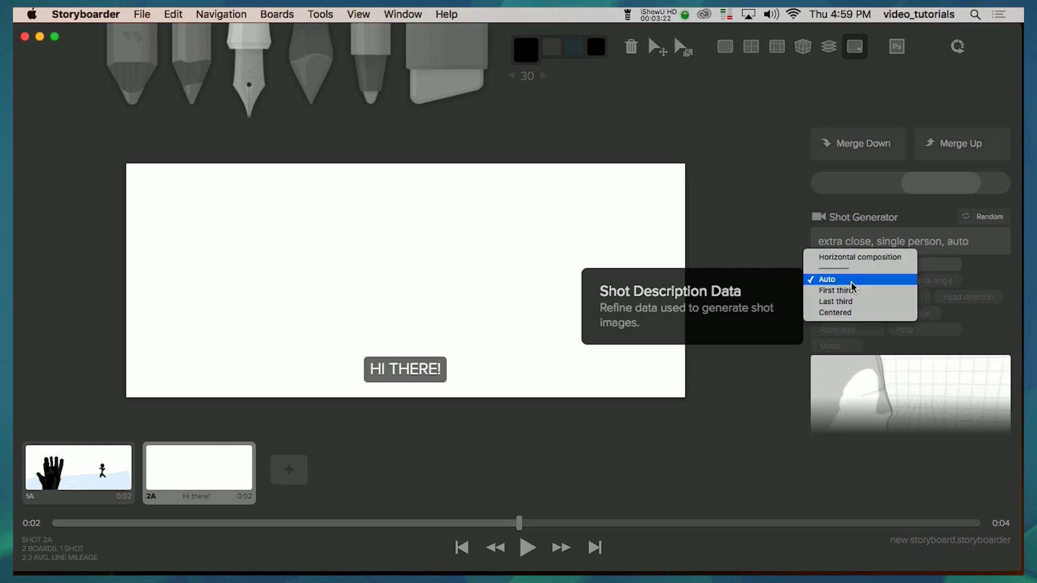
left_click(859, 288)
left_click(919, 281)
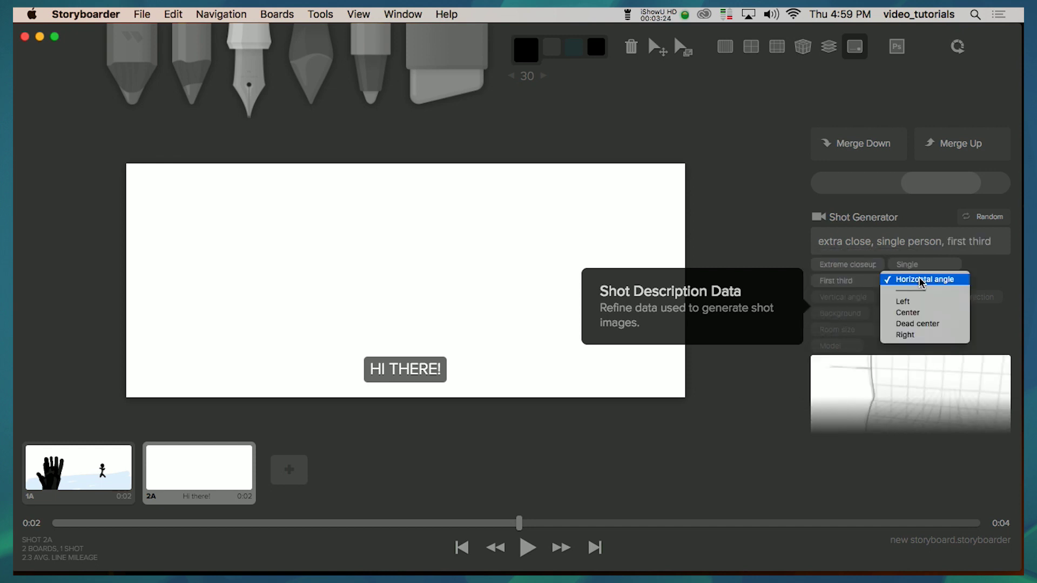
left_click(921, 312)
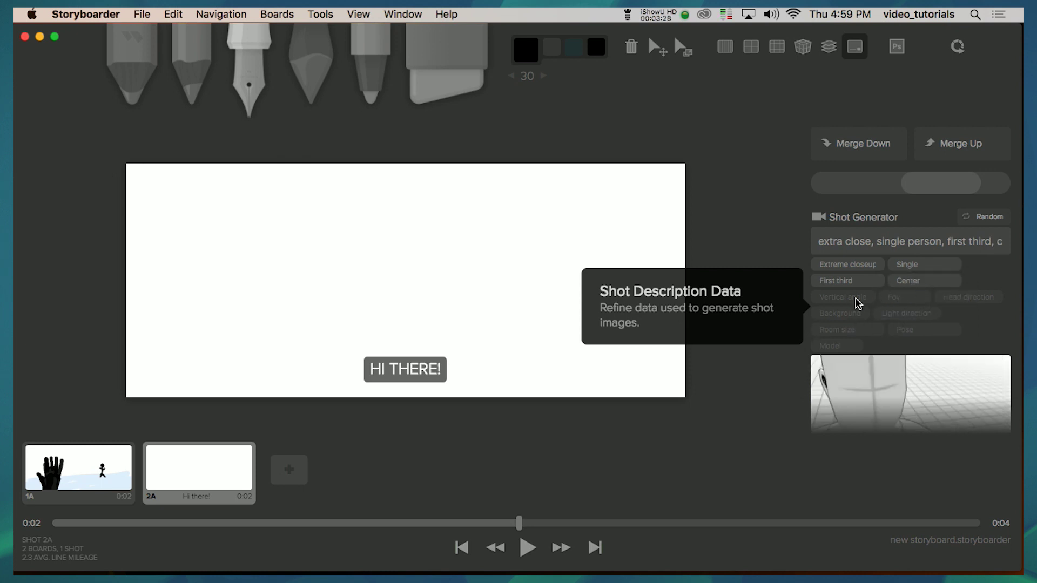
double_click(895, 394)
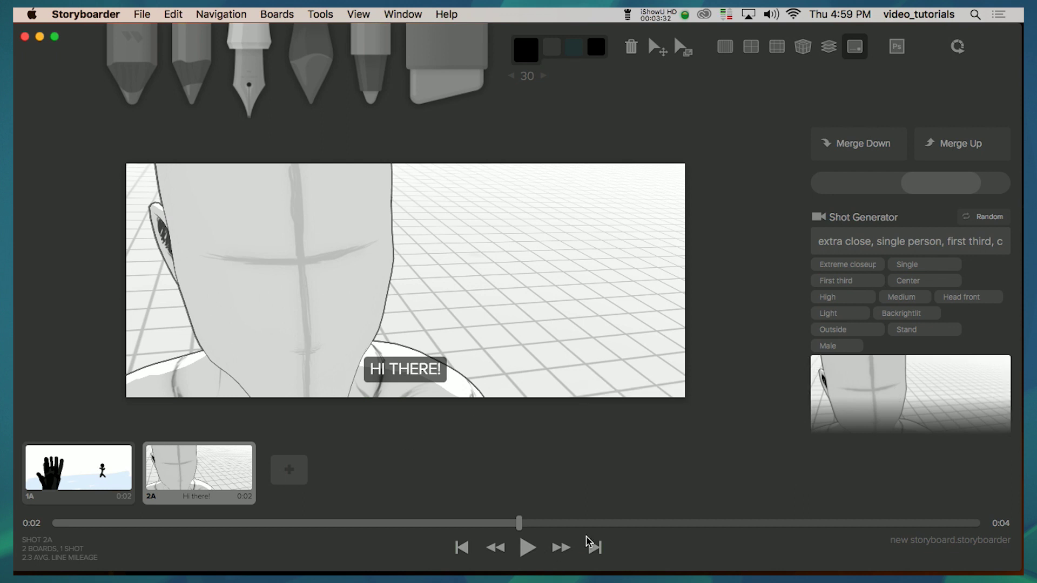
Add a new board 3A after 2A and make it a medium shot.
left_click(290, 471)
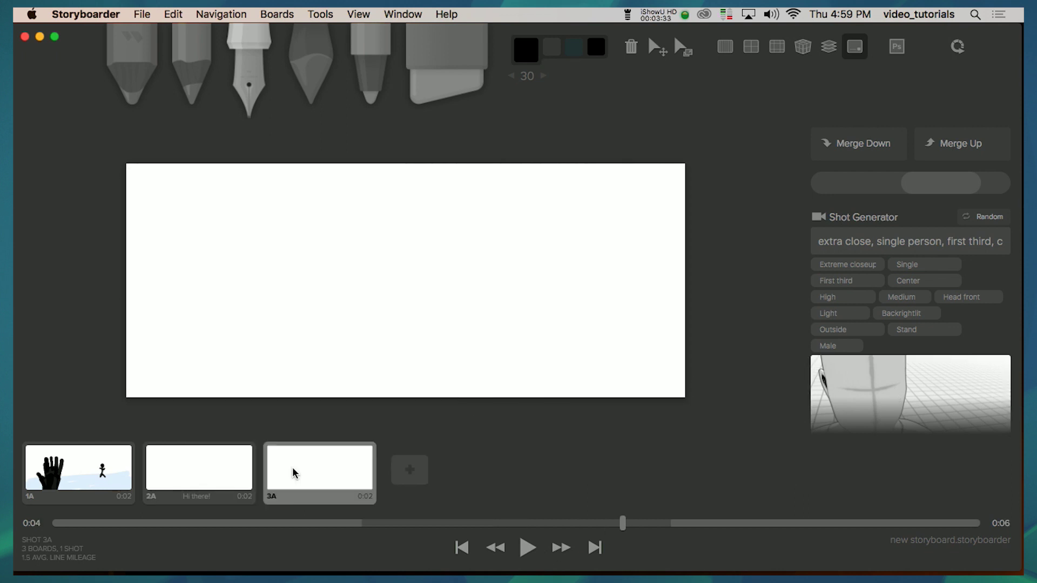
left_click(848, 267)
left_click(868, 319)
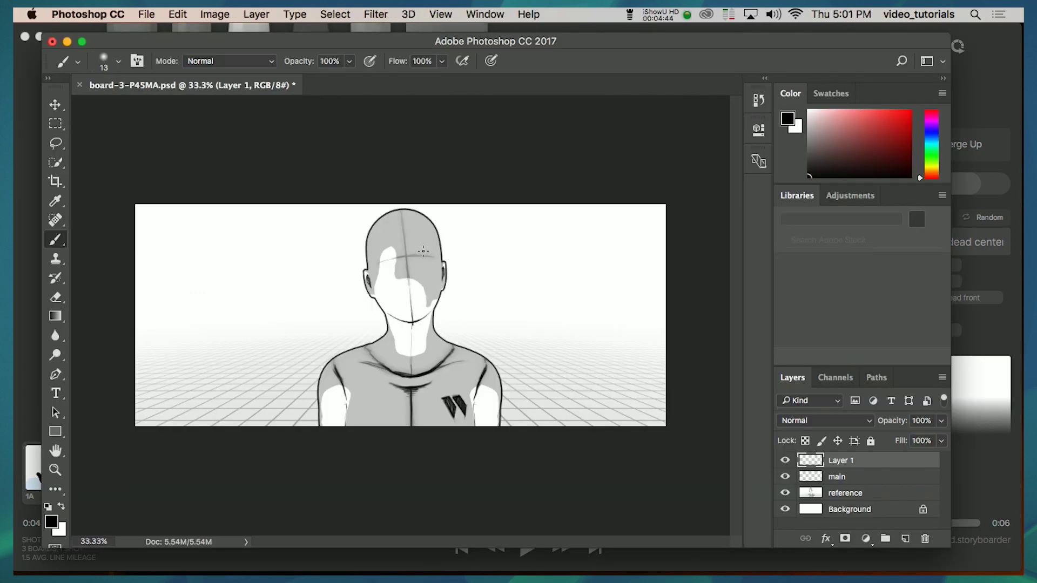
Paint both eyes and bold V-shaped eyebrows on the figure's face in Photoshop.
scroll(423, 250, "up", 5, "alt")
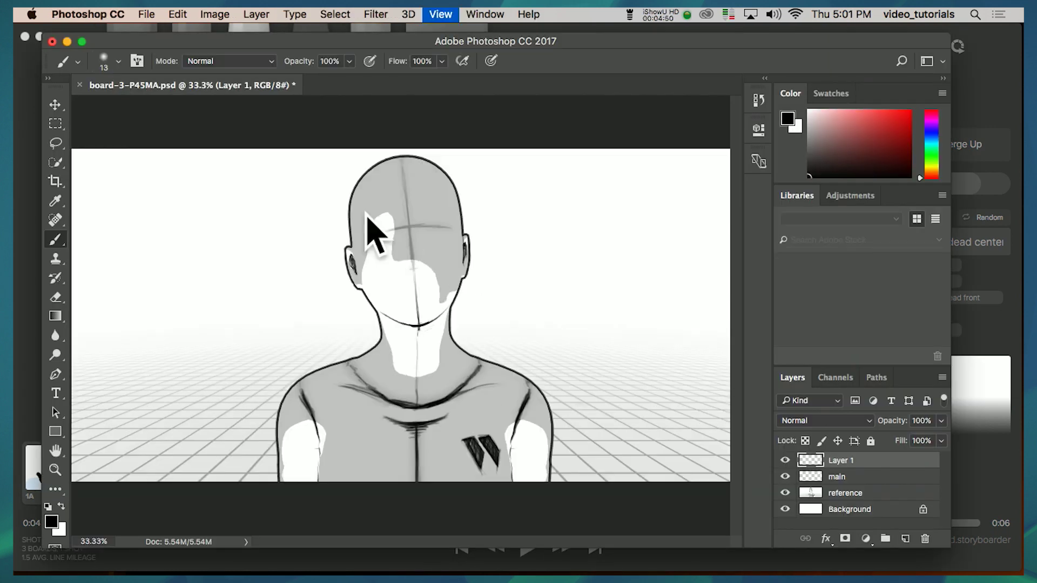
key("bracketleft")
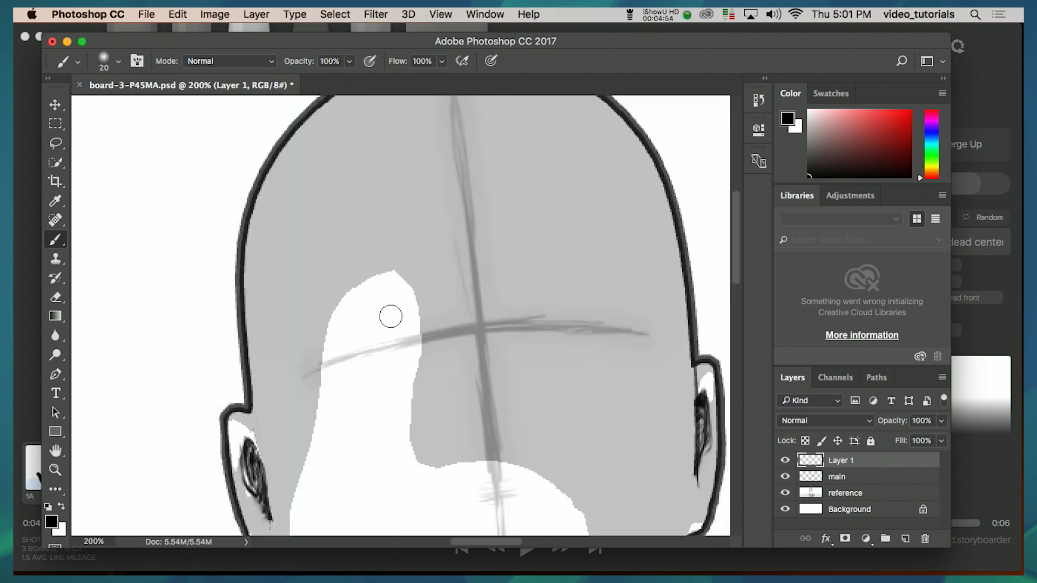
key("bracketleft")
key("bracketleft")
key("bracketleft")
left_click_drag(389, 309, 403, 403)
left_click_drag(573, 277, 586, 411)
key("bracketright")
key("bracketright")
mouse_move(305, 296)
left_mouse_down()
mouse_move(337, 233)
mouse_move(409, 191)
mouse_move(366, 181)
mouse_move(311, 253)
mouse_move(308, 285)
mouse_move(370, 195)
left_mouse_up()
key("bracketleft")
key("bracketleft")
key("bracketleft")
mouse_move(327, 270)
left_mouse_down()
mouse_move(401, 197)
mouse_move(474, 288)
mouse_move(421, 217)
left_mouse_up()
left_click_drag(478, 287, 534, 180)
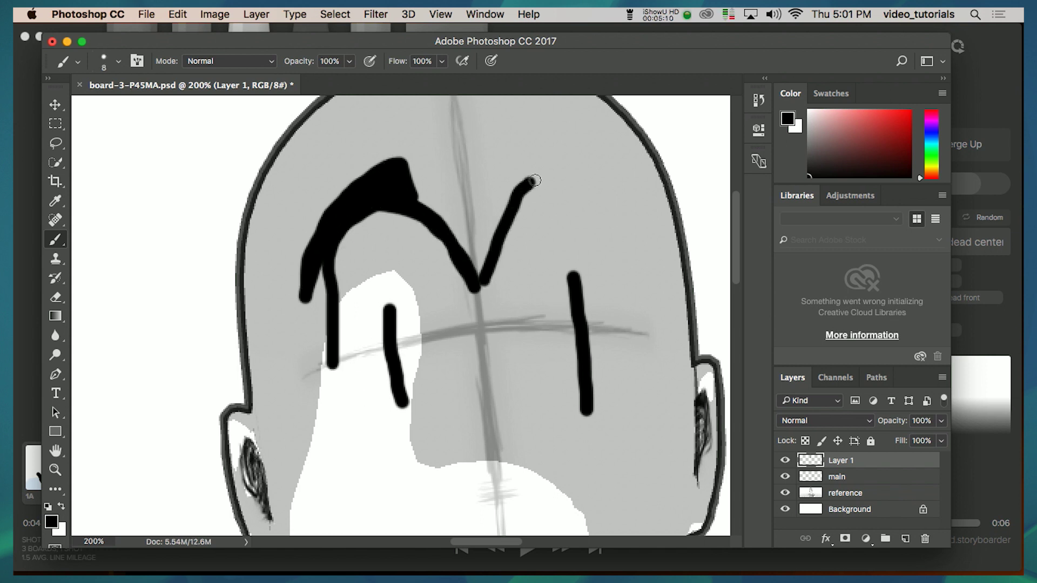
Paint a wide-open black mouth, then bring the edited drawing back into Storyboarder.
key("super+minus")
key("super+minus")
key("super+plus")
key("super+plus")
mouse_move(443, 260)
left_mouse_down()
mouse_move(385, 263)
mouse_move(492, 358)
mouse_move(436, 261)
left_mouse_up()
mouse_move(294, 342)
left_mouse_down()
mouse_move(480, 332)
mouse_move(502, 346)
left_mouse_up()
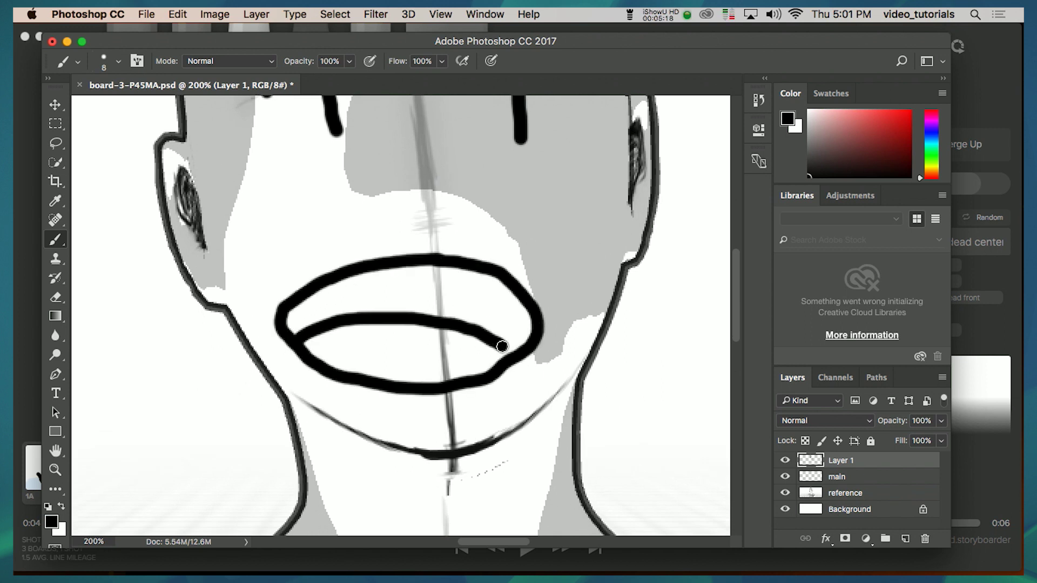
key("bracketright")
key("bracketright")
key("bracketright")
mouse_move(313, 313)
left_mouse_down()
mouse_move(313, 301)
mouse_move(513, 301)
mouse_move(364, 299)
left_mouse_up()
key("super+minus")
key("super+minus")
key("super+minus")
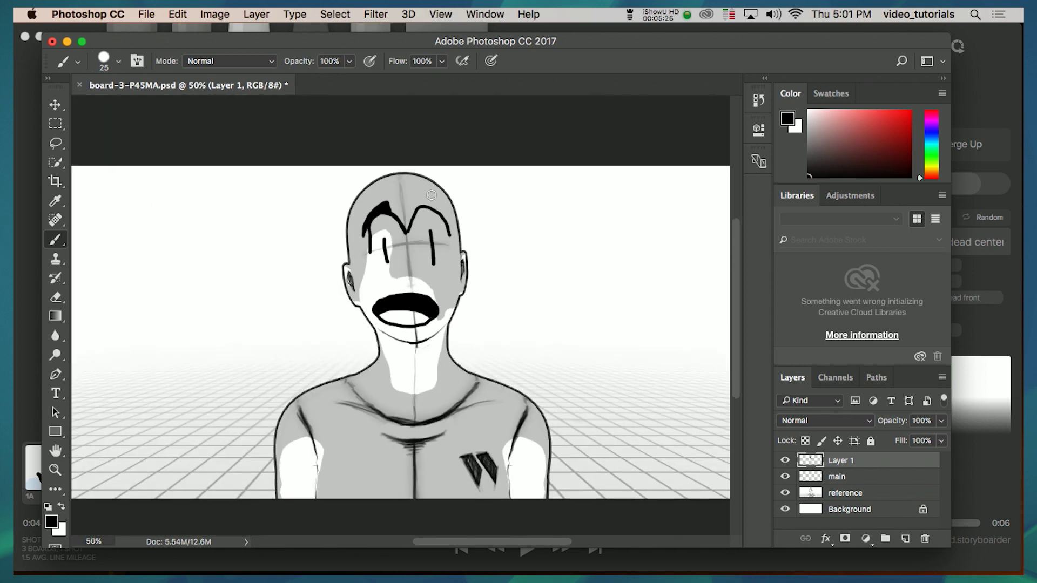
left_click(14, 146)
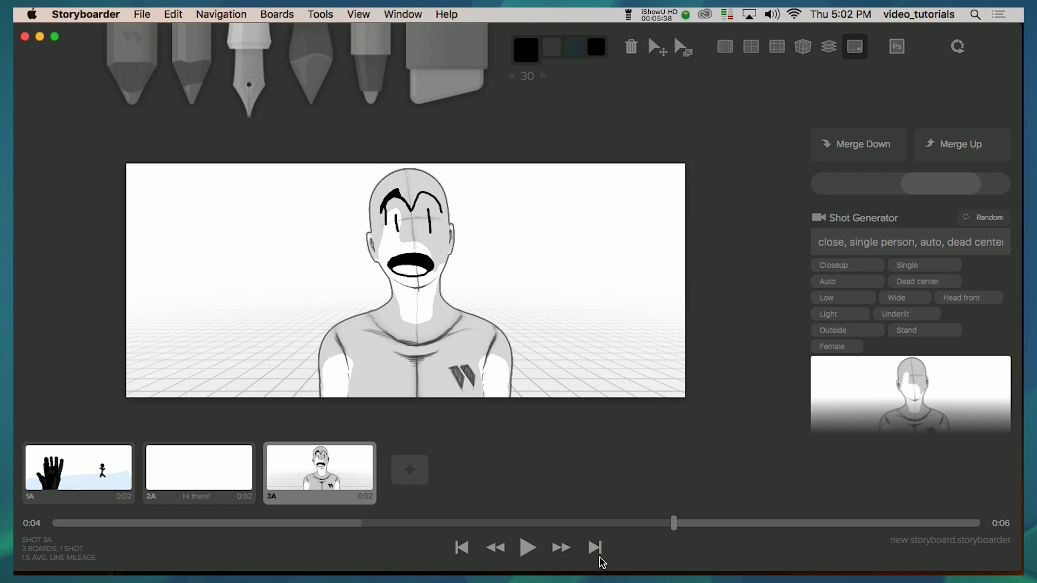
Move board 3A to the front of the scene.
right_click(326, 506)
key("Escape")
key("super+shift+Left")
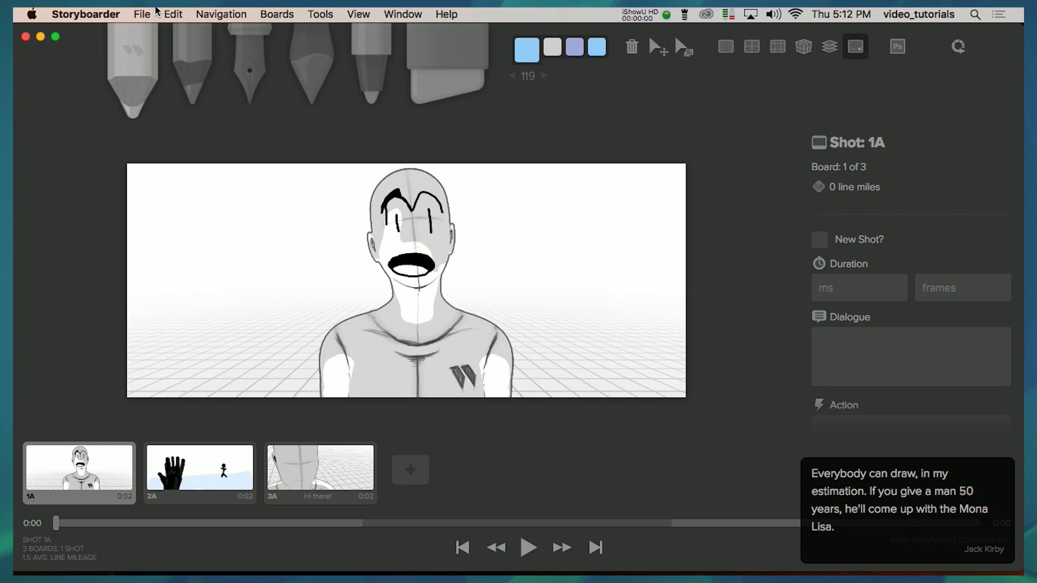
Export the scene for Final Cut Pro X and Premiere, and as a PDF.
left_click(156, 12)
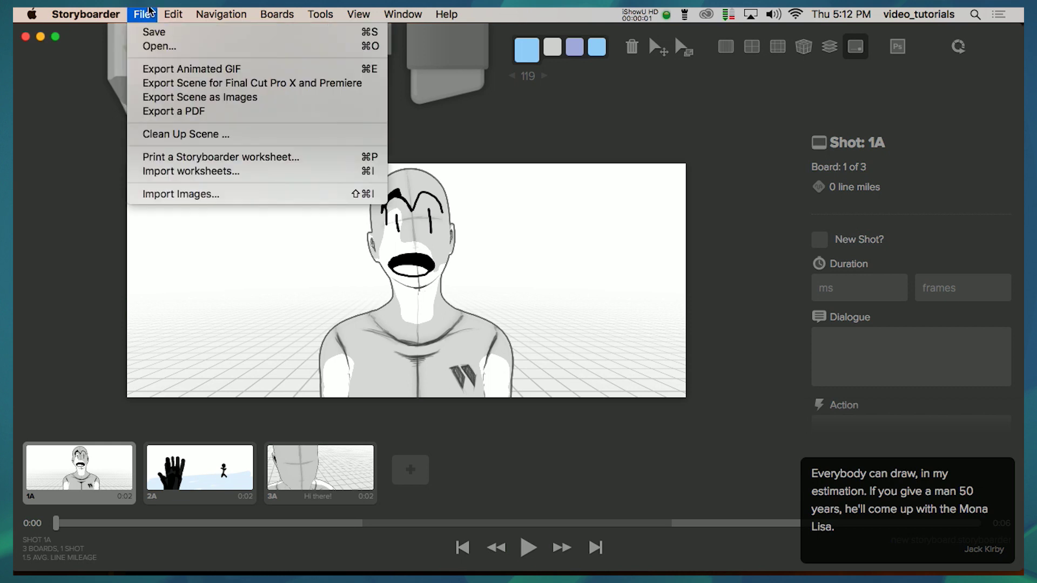
left_click(206, 87)
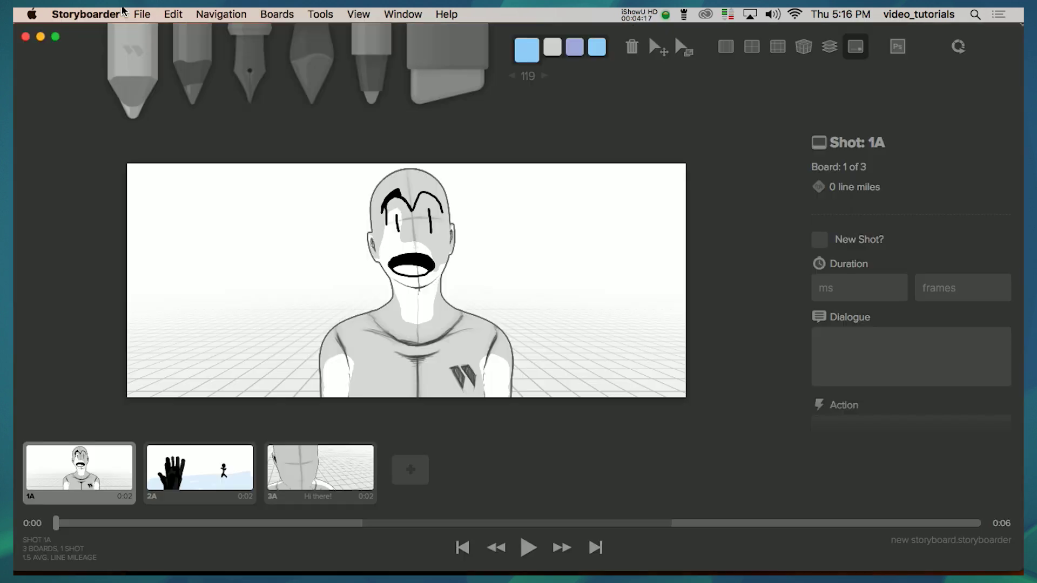
left_click(142, 14)
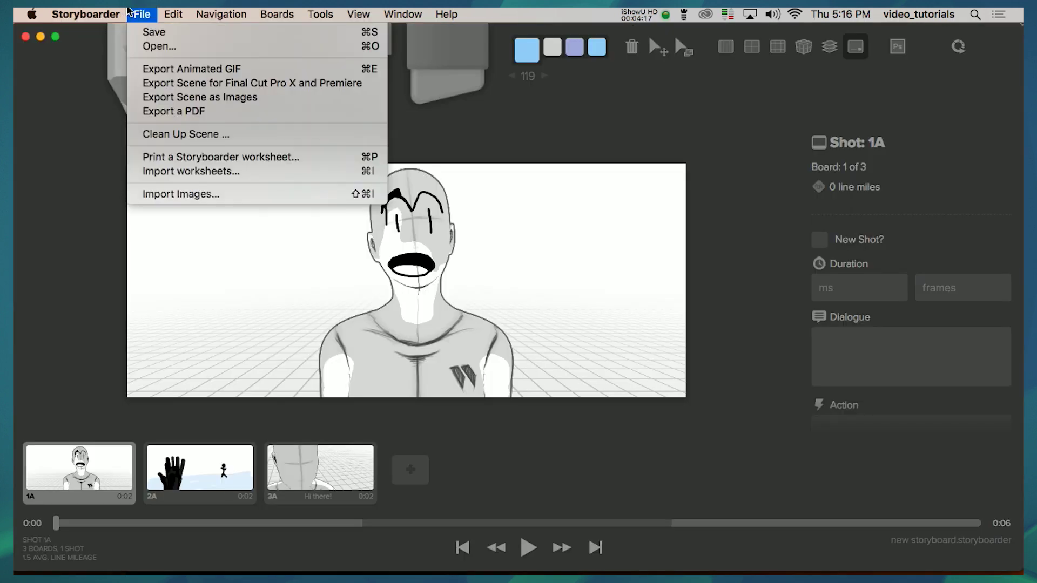
left_click(236, 112)
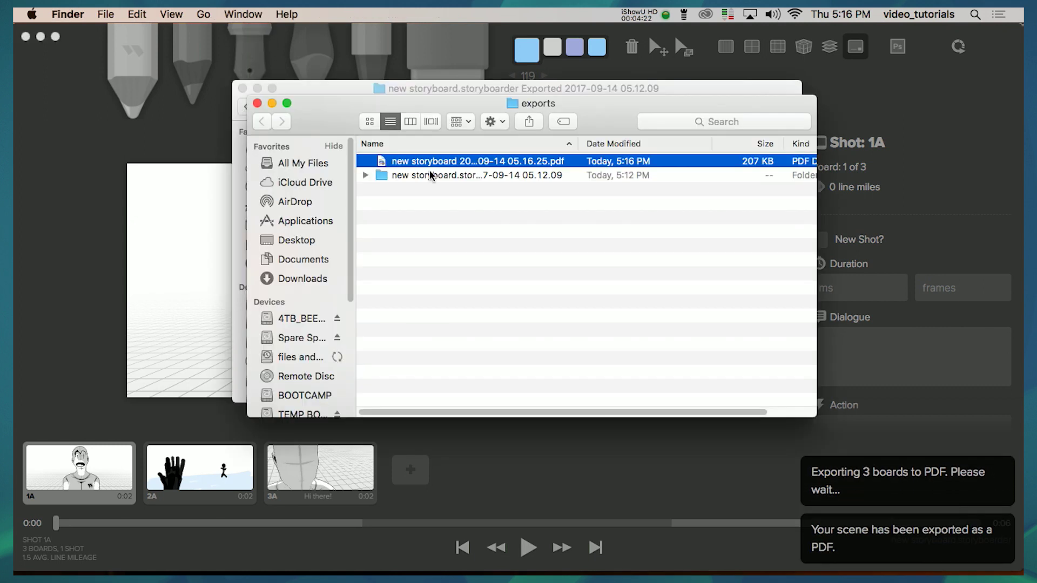
Open the exported storyboard PDF from the exports folder in Preview.
double_click(433, 165)
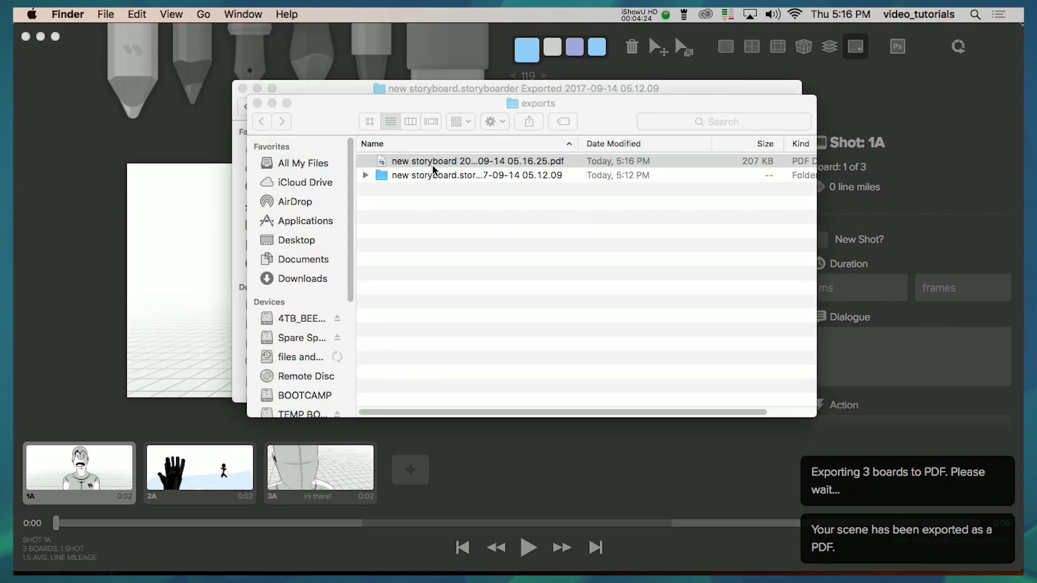